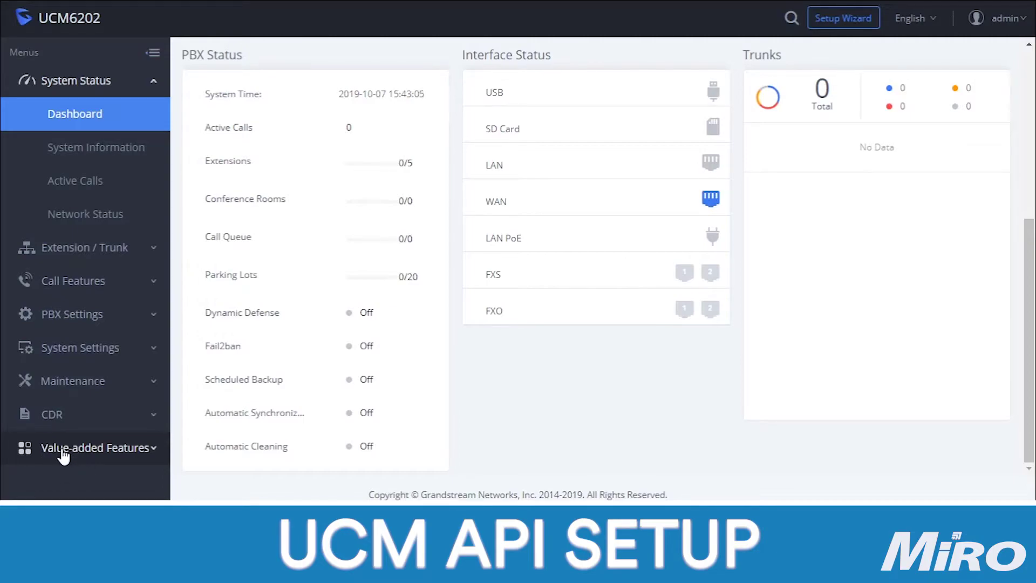
# Open API Configuration under Value-added Features and enable the HTTPS API
pyautogui.click(63, 453)
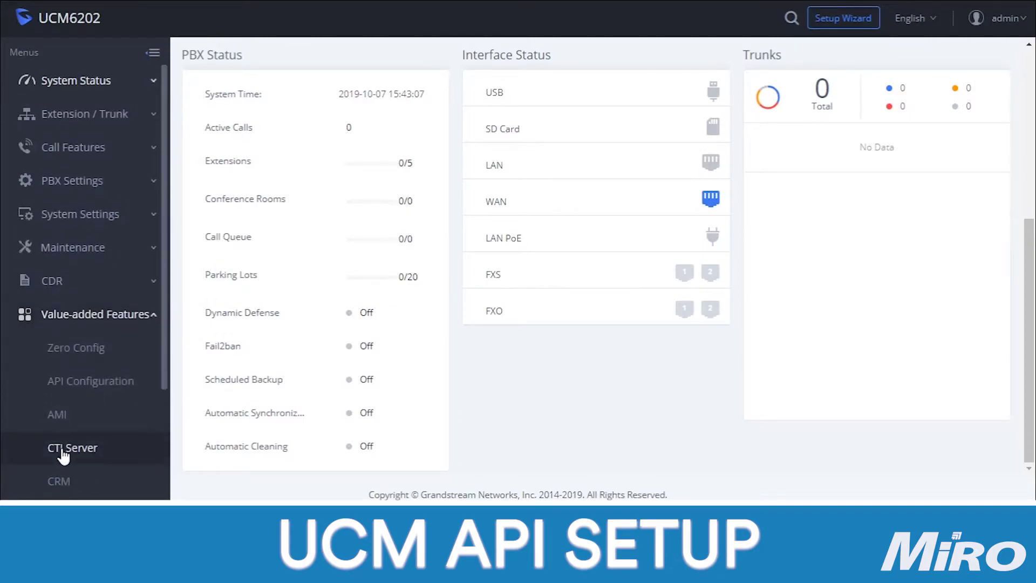
pyautogui.click(82, 385)
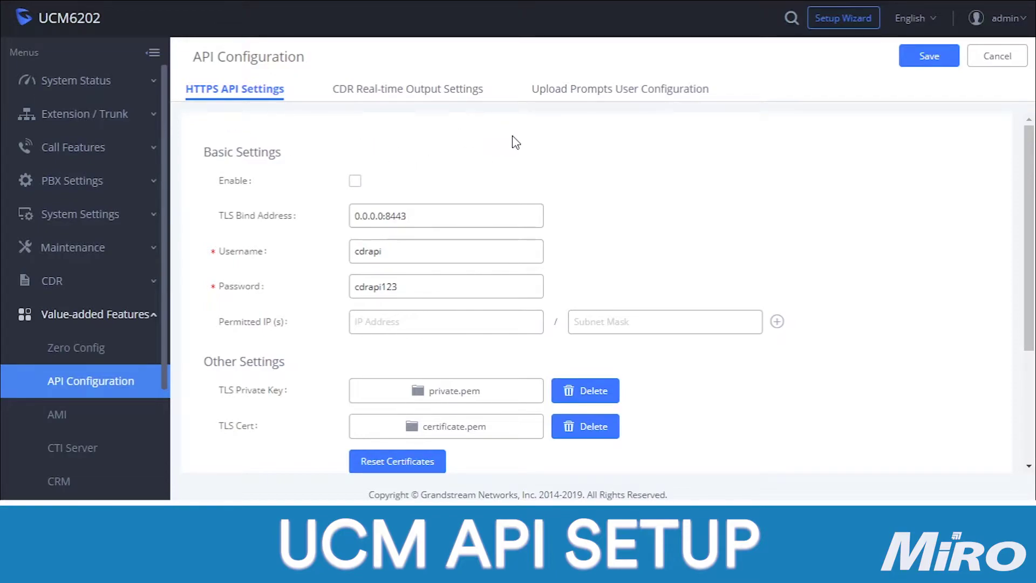
pyautogui.click(356, 181)
pyautogui.click(429, 215)
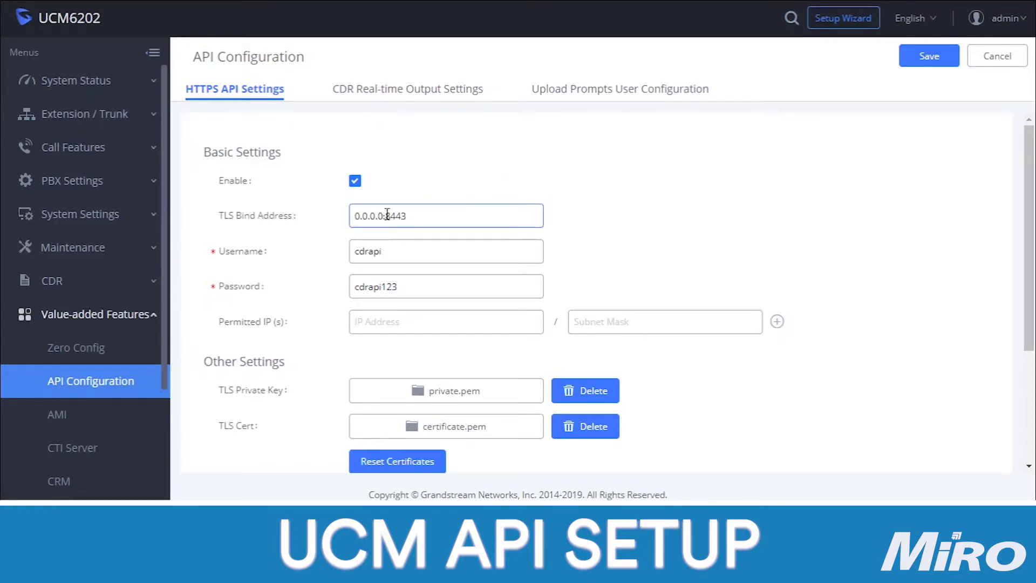
# Restrict API access to permitted IP 192.168.199.173 with subnet mask 255.255.255.0
pyautogui.click(399, 324)
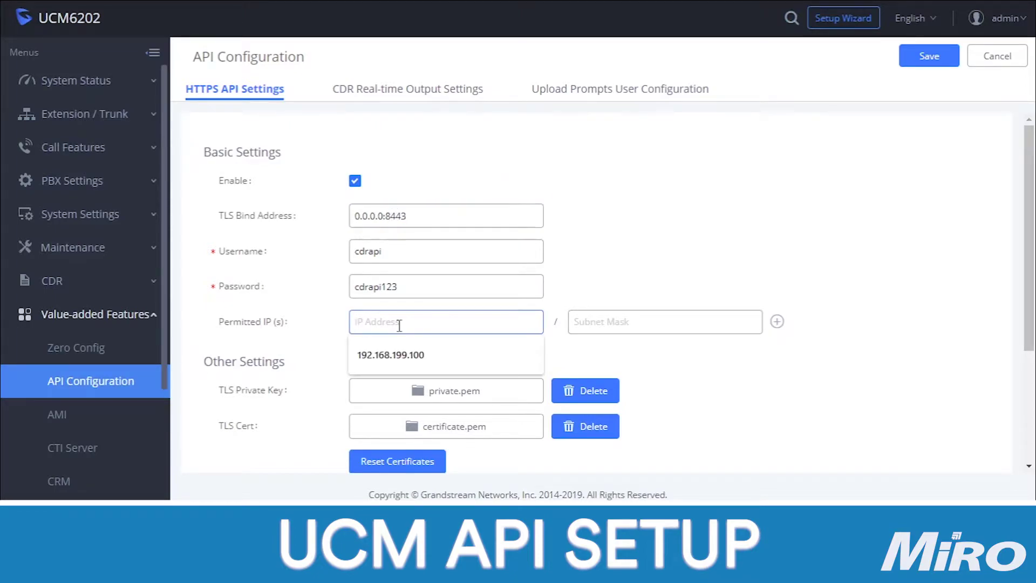
pyautogui.write('192.16')
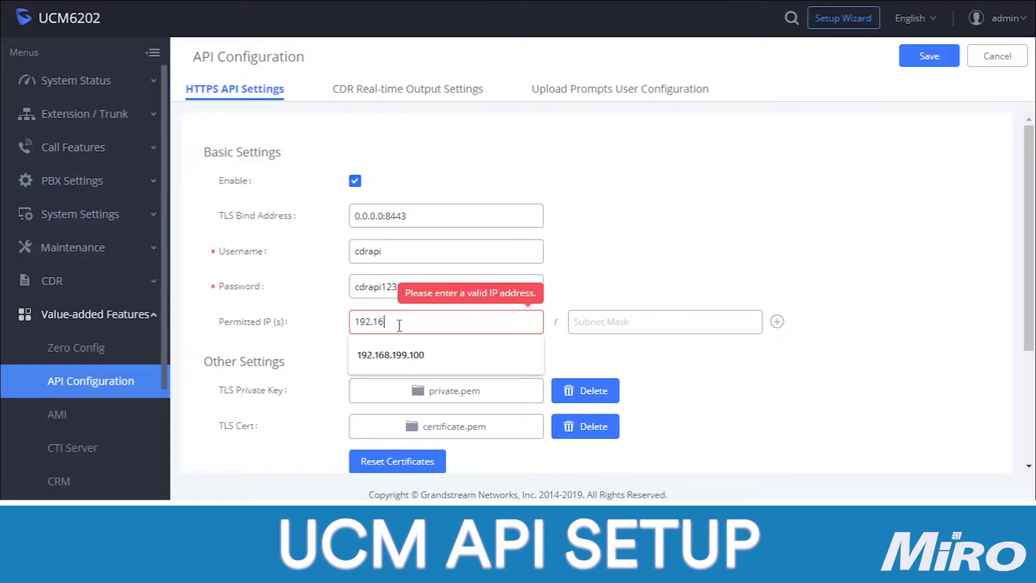
pyautogui.write('8.199.173')
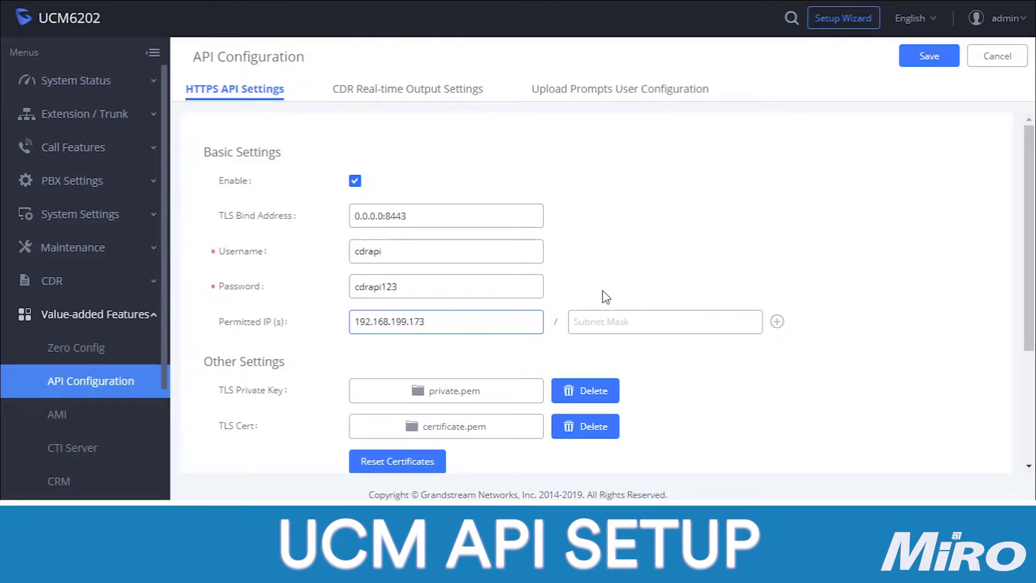
pyautogui.click(603, 320)
pyautogui.write('255')
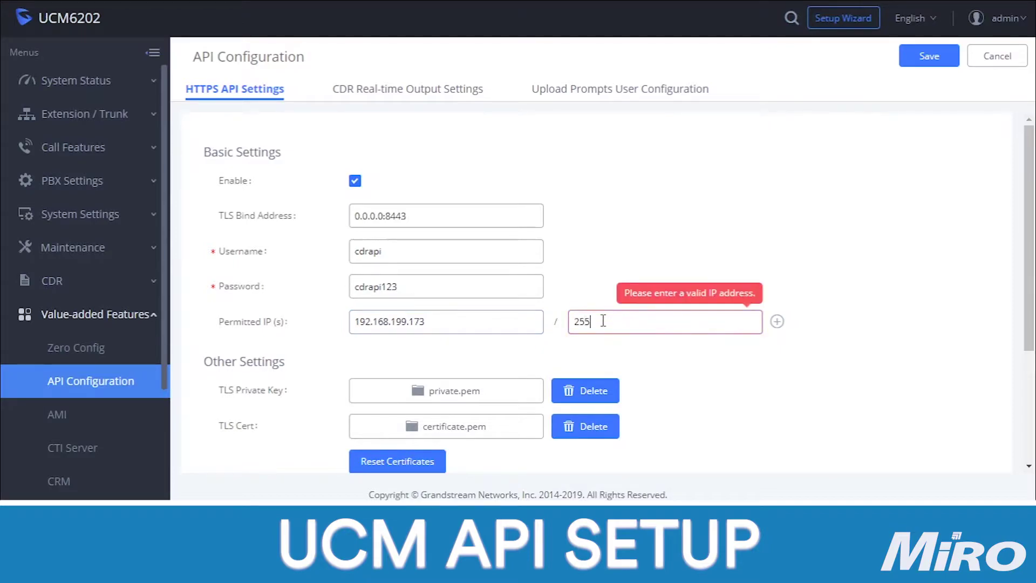
pyautogui.write('.255.255.0')
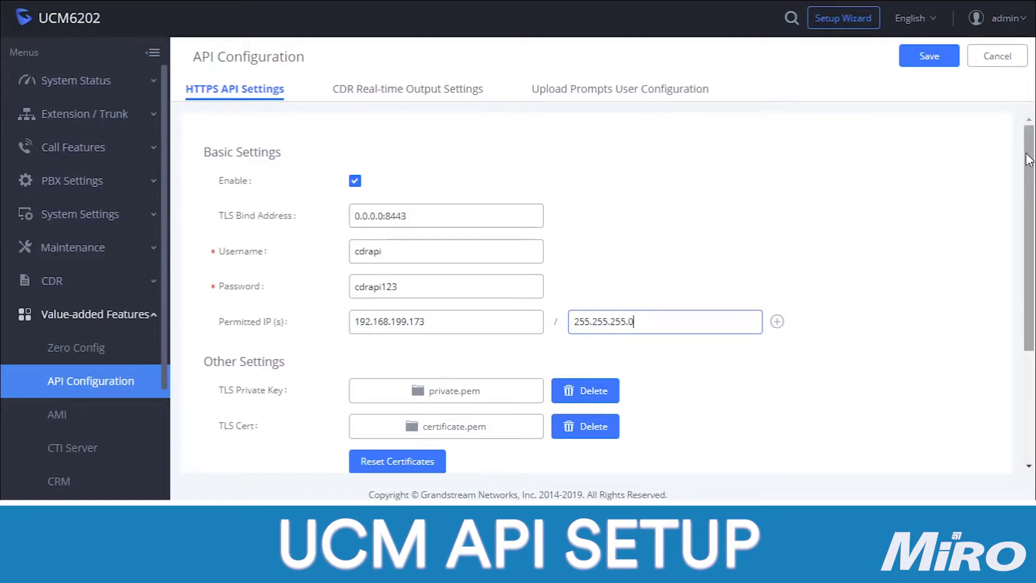
# Tick the CDR API checkbox in the API Module section
pyautogui.moveTo(1027, 160); pyautogui.dragTo(1033, 291)
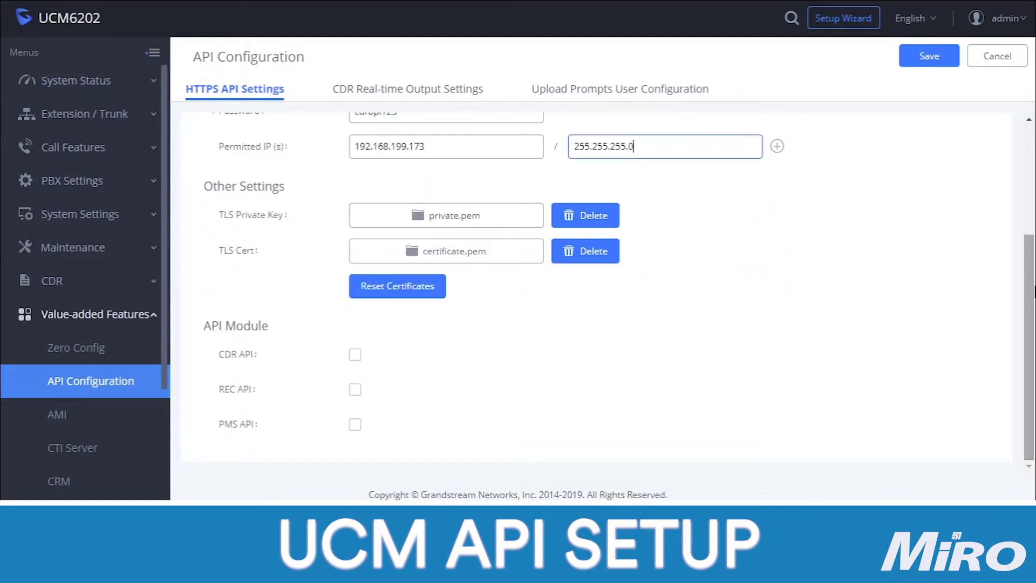
pyautogui.click(355, 355)
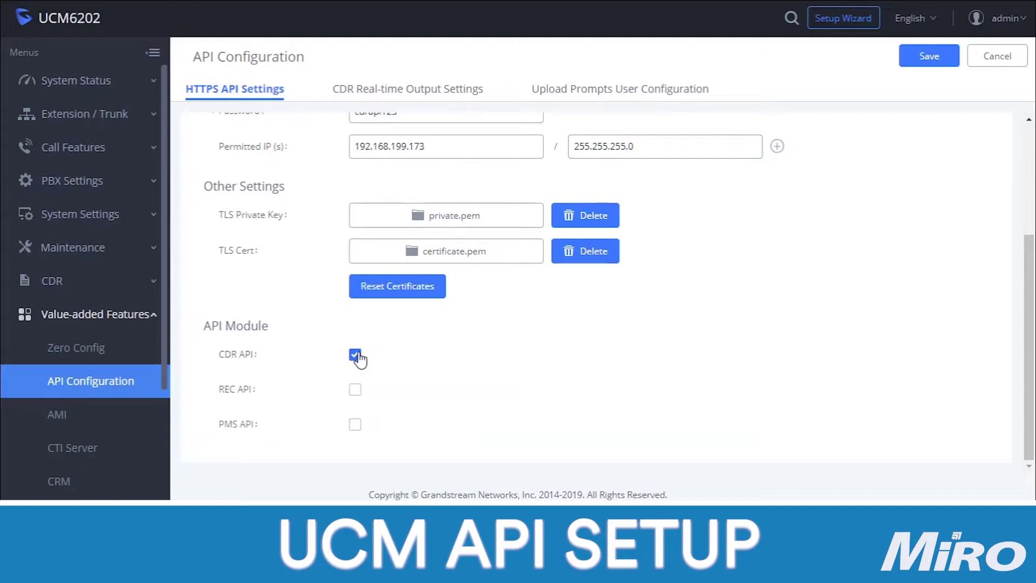
pyautogui.moveTo(243, 356)
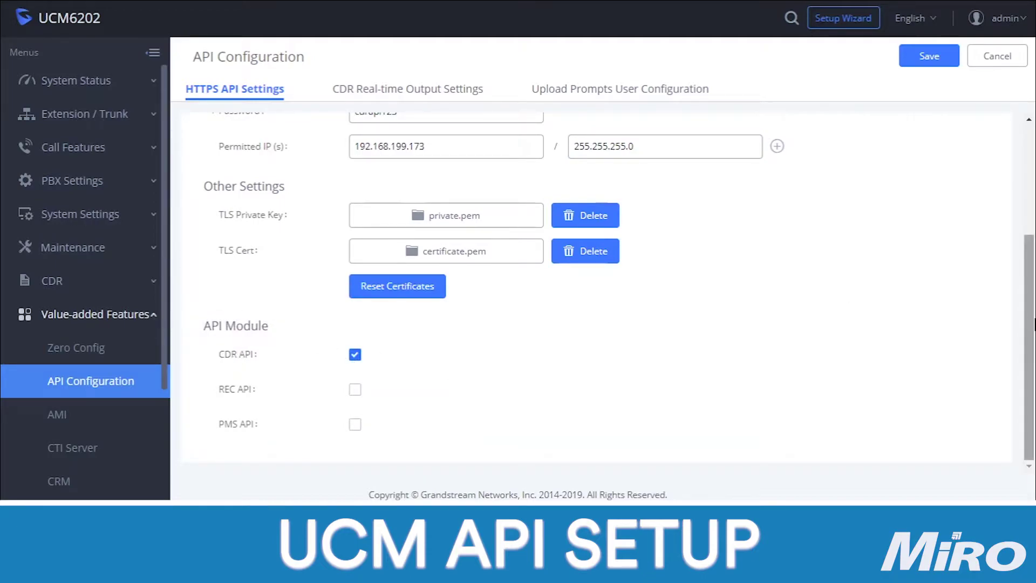
pyautogui.moveTo(1033, 324); pyautogui.dragTo(1033, 187)
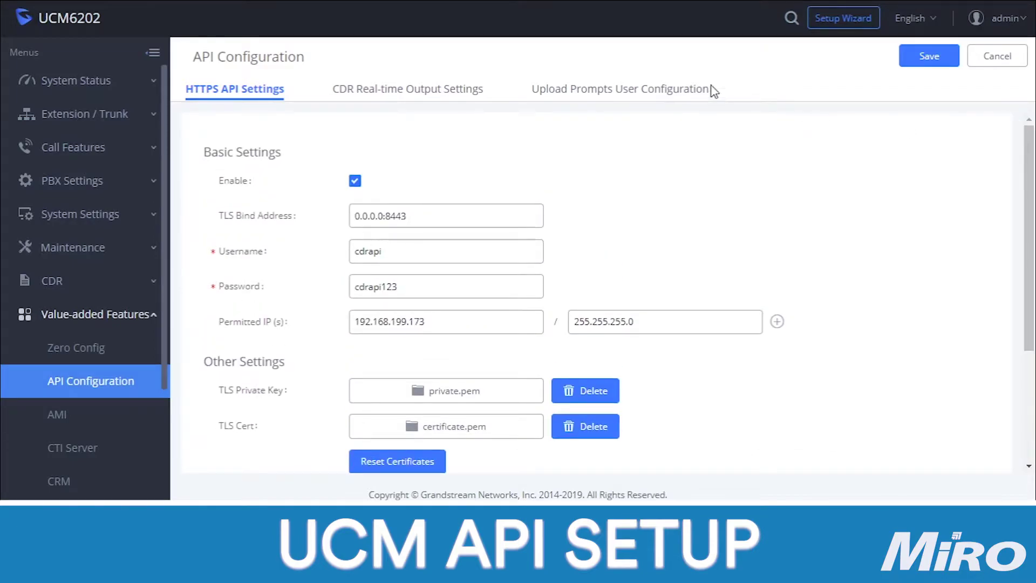
# Save the API Configuration page and apply the changes on the UCM6202
pyautogui.click(930, 58)
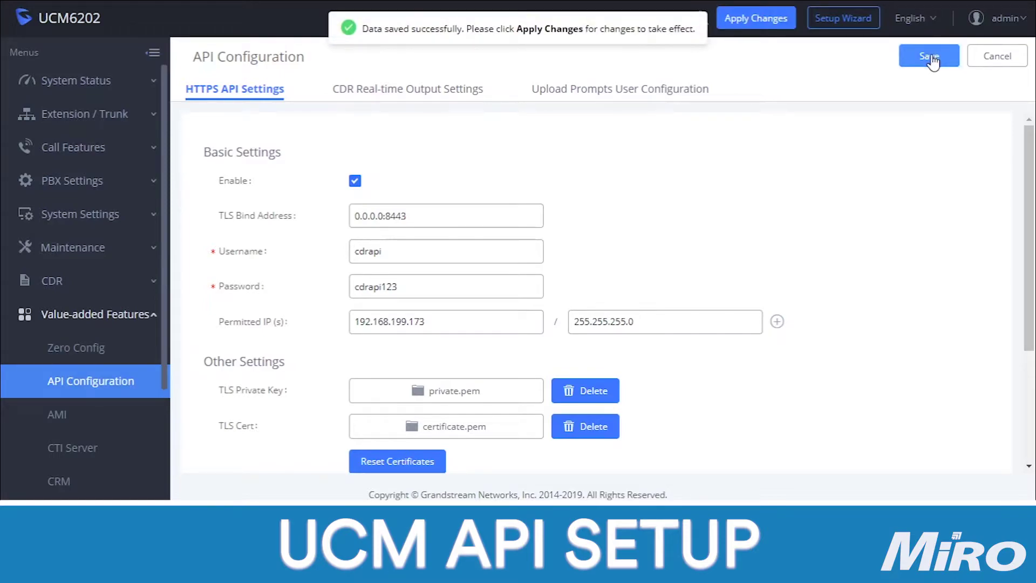
pyautogui.click(741, 20)
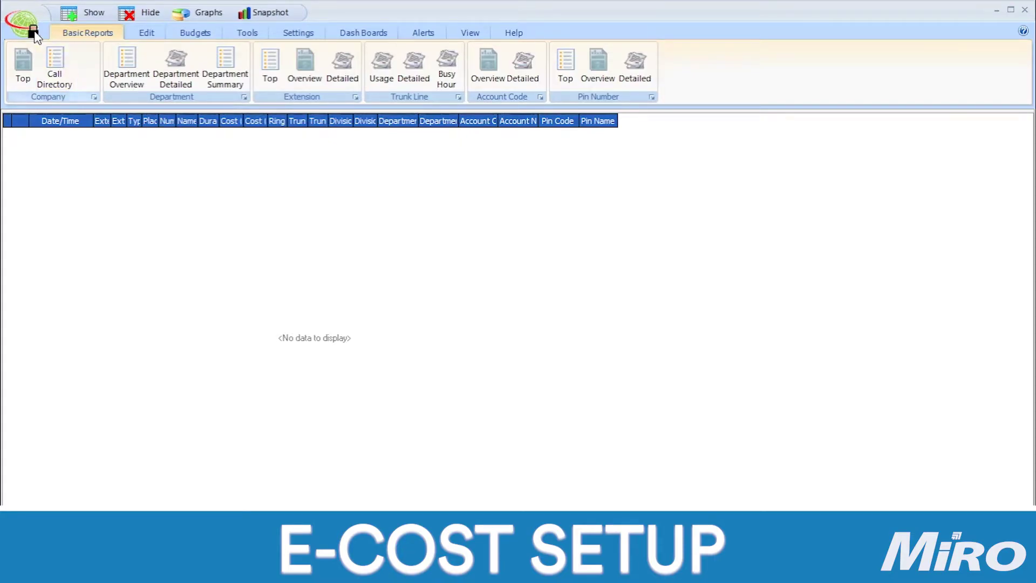
# Log in to eCost with the password via Password > Enter Password and show the Settings options
pyautogui.click(34, 30)
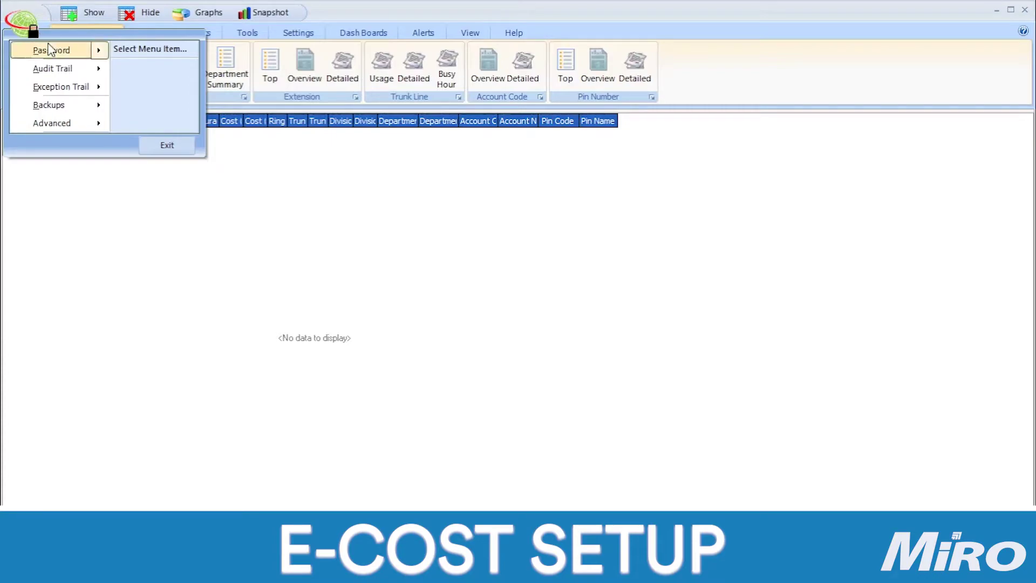
pyautogui.moveTo(50, 49)
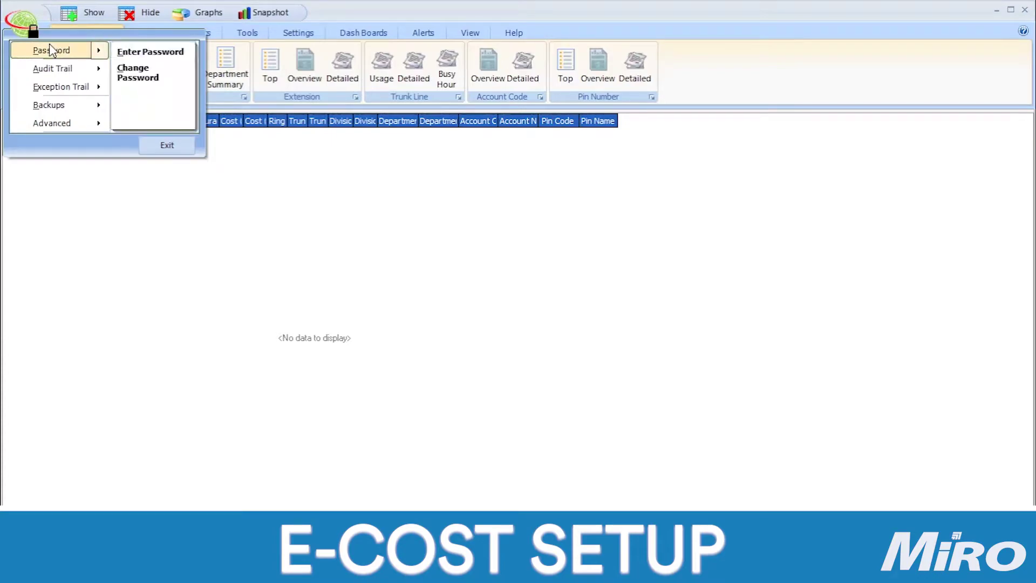
pyautogui.click(146, 54)
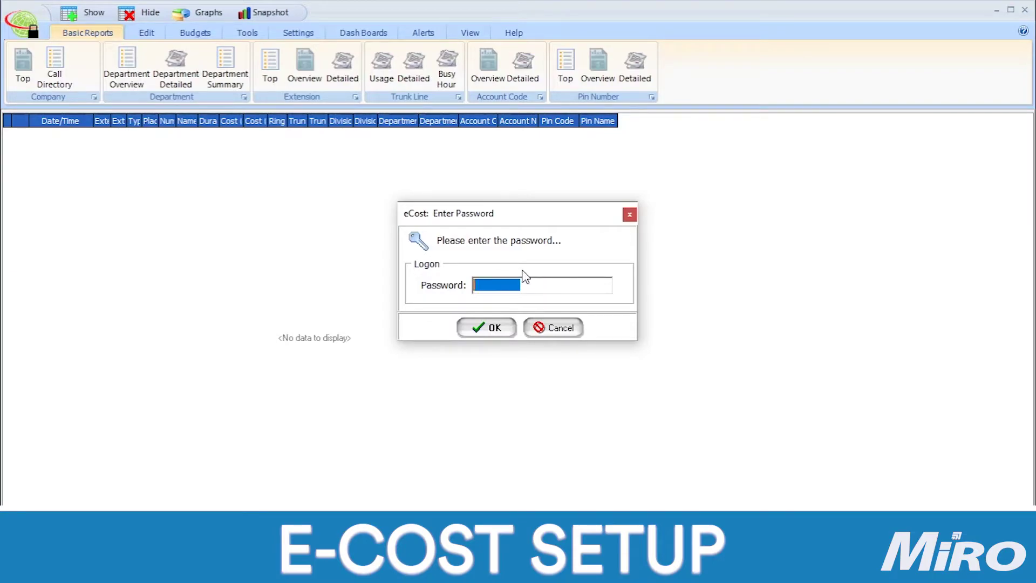
pyautogui.press('BackSpace')
pyautogui.write('*****')
pyautogui.click(495, 327)
pyautogui.click(299, 33)
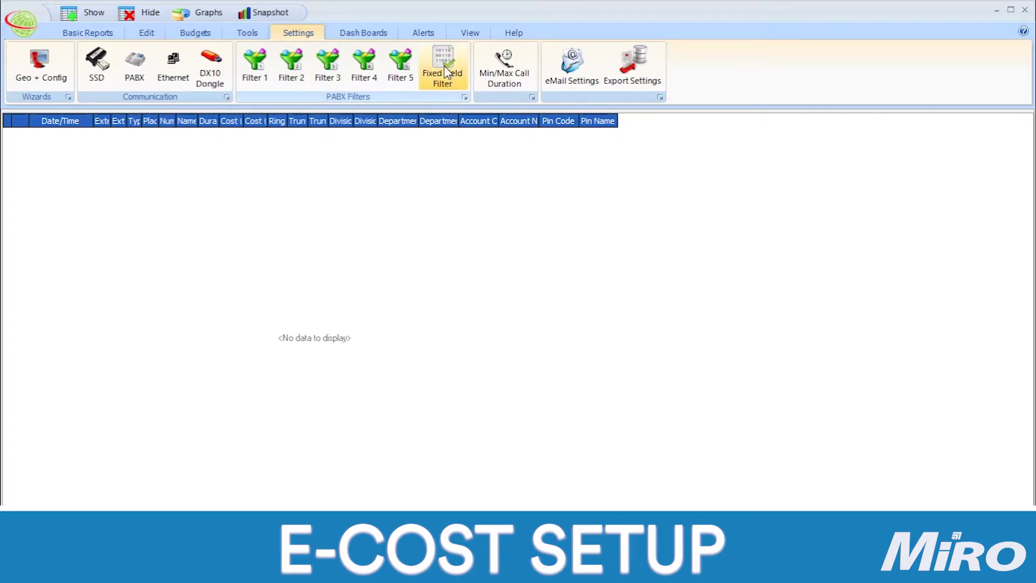
# Open PABX Filter 1's preset loader and scroll through the PABX system filter list
pyautogui.click(255, 63)
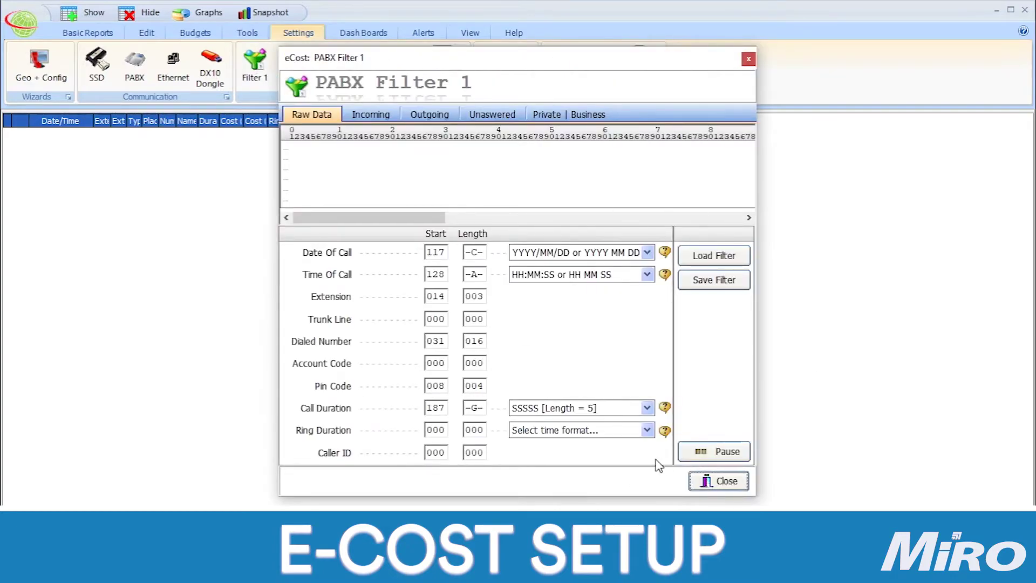
pyautogui.click(732, 257)
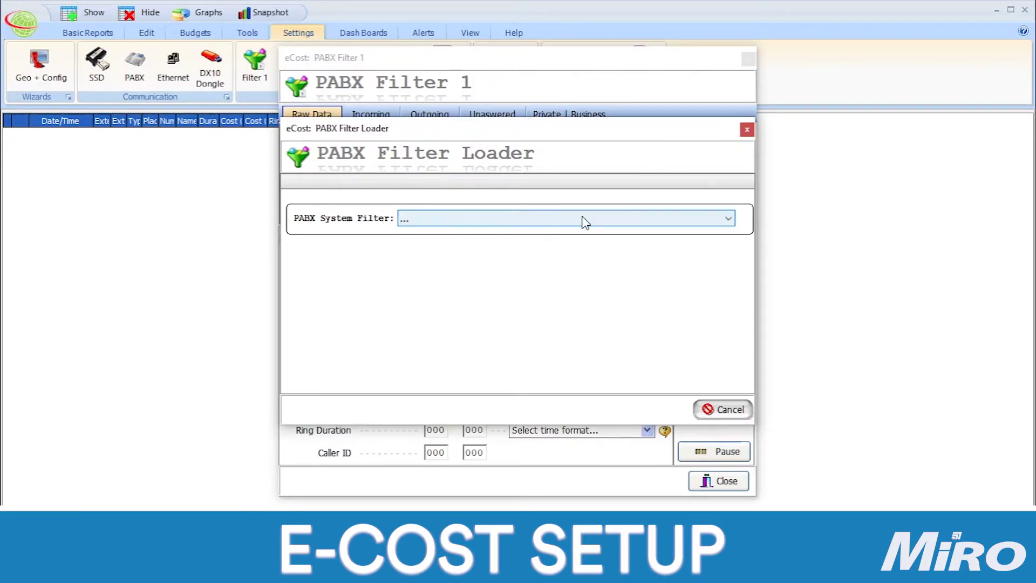
pyautogui.click(729, 220)
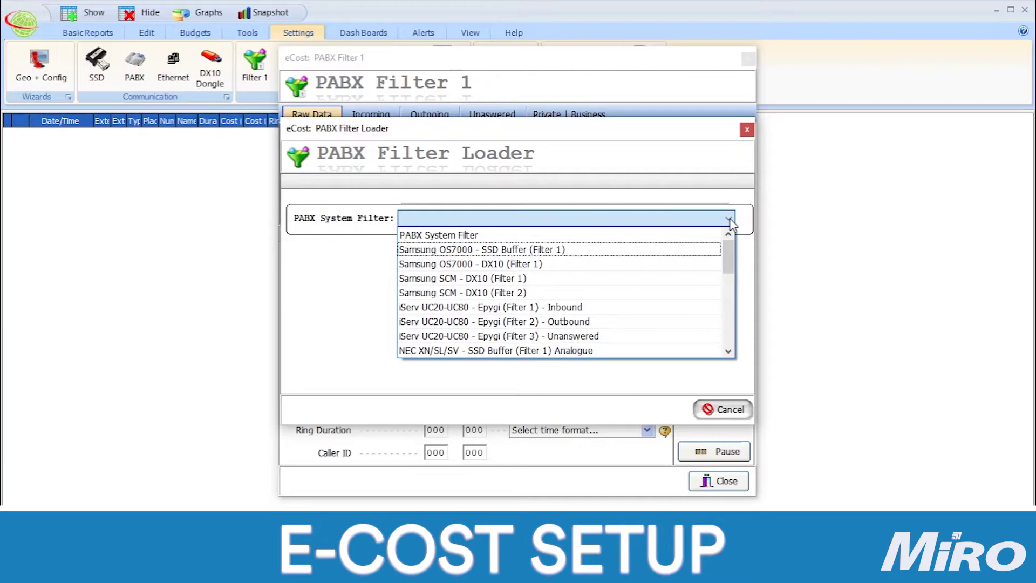
pyautogui.click(729, 351)
pyautogui.click(729, 352)
pyautogui.click(728, 351)
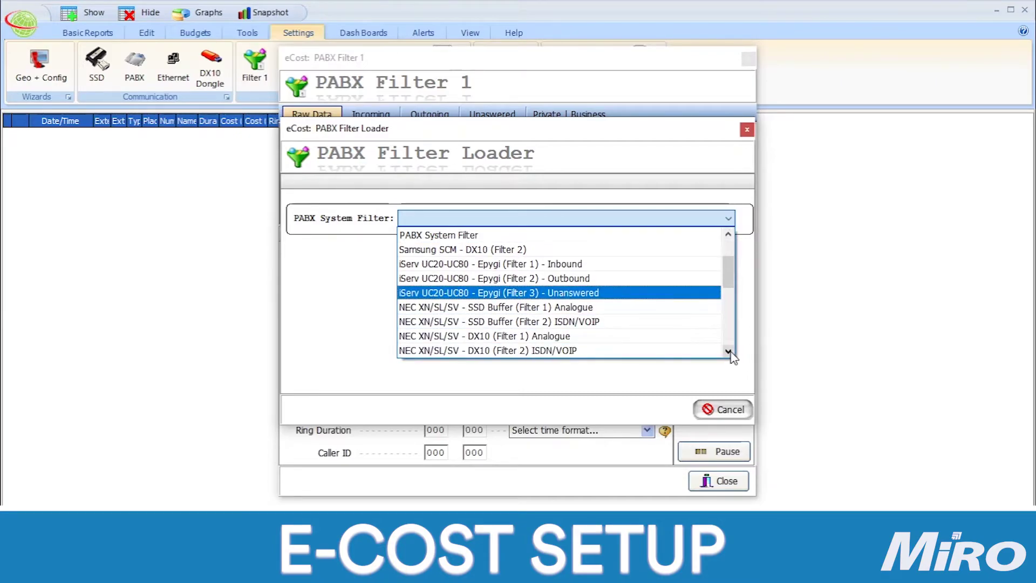
pyautogui.click(729, 351)
pyautogui.click(729, 351)
pyautogui.click(729, 351)
pyautogui.click(729, 351)
pyautogui.click(729, 352)
pyautogui.click(729, 351)
pyautogui.click(729, 351)
pyautogui.click(729, 351)
pyautogui.click(729, 351)
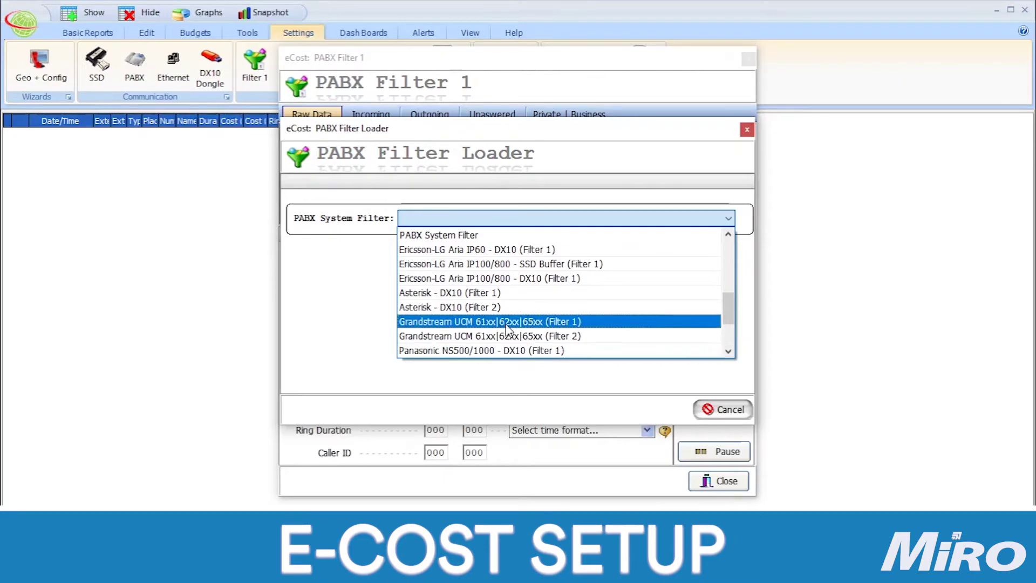
# Load and apply the Grandstream UCM 61xx|62xx|65xx (Filter 1) preset without saving it, then close Filter 1
pyautogui.click(569, 322)
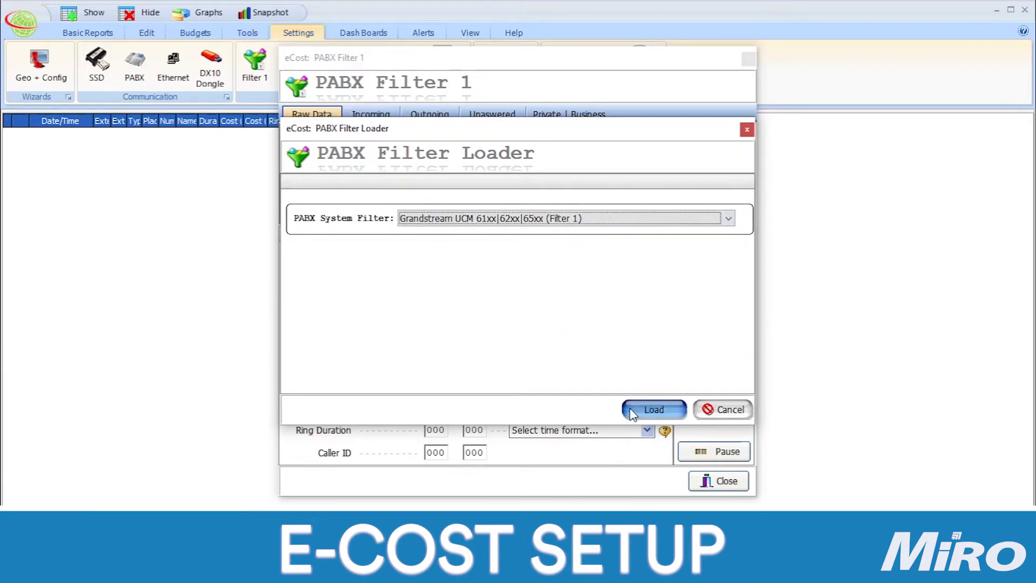
pyautogui.click(655, 410)
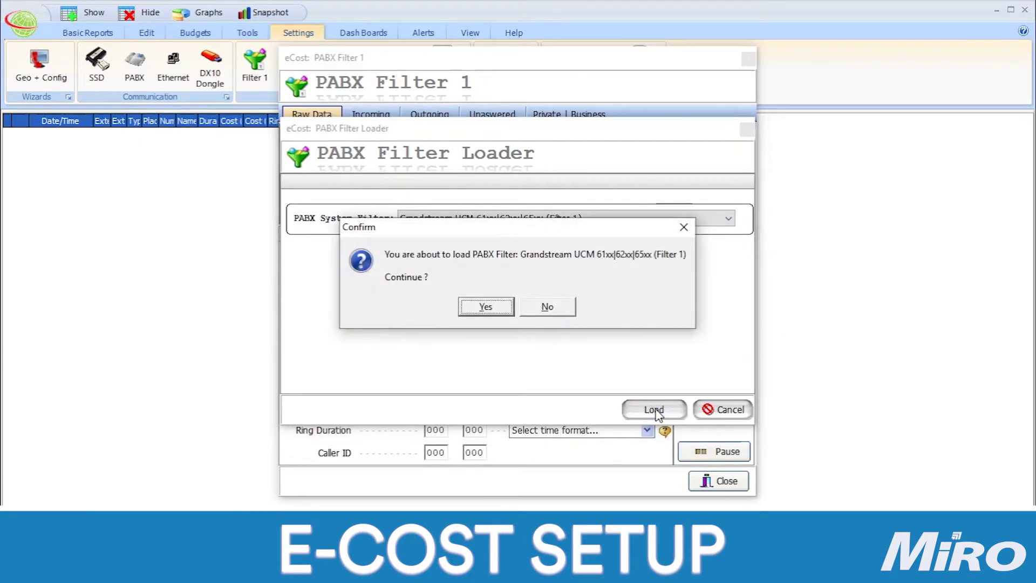
pyautogui.click(481, 306)
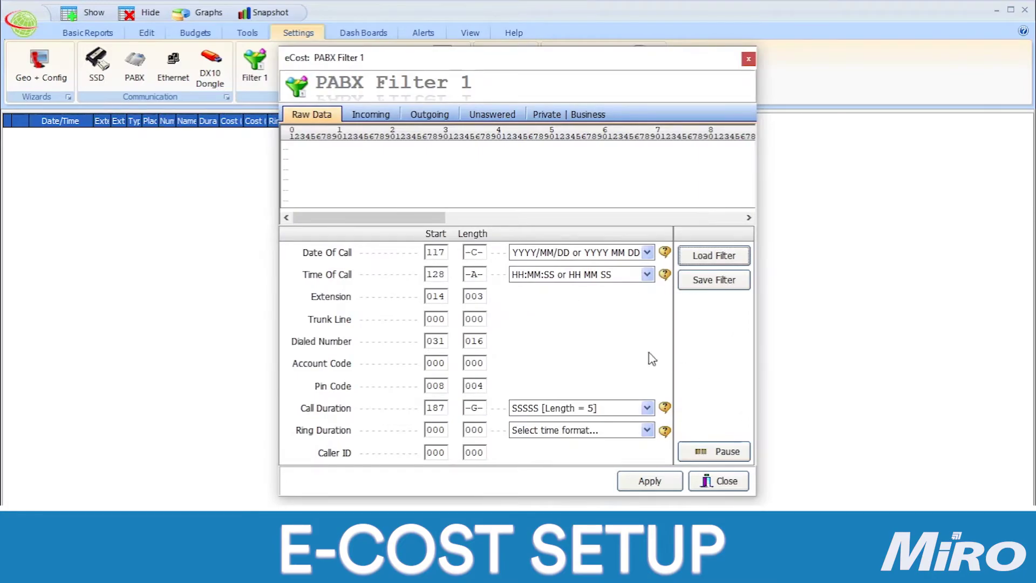
pyautogui.click(637, 483)
pyautogui.click(703, 281)
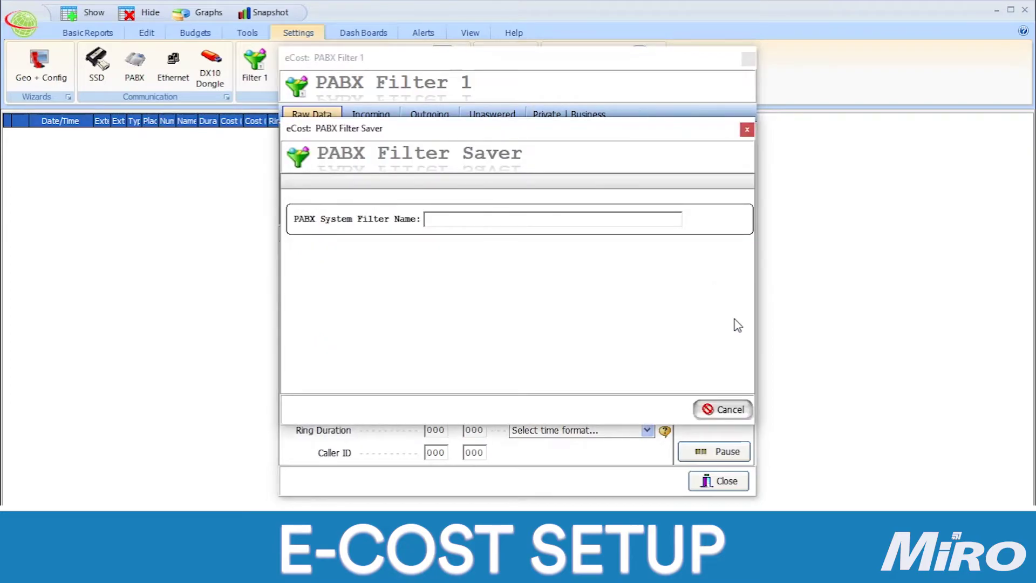
pyautogui.click(747, 129)
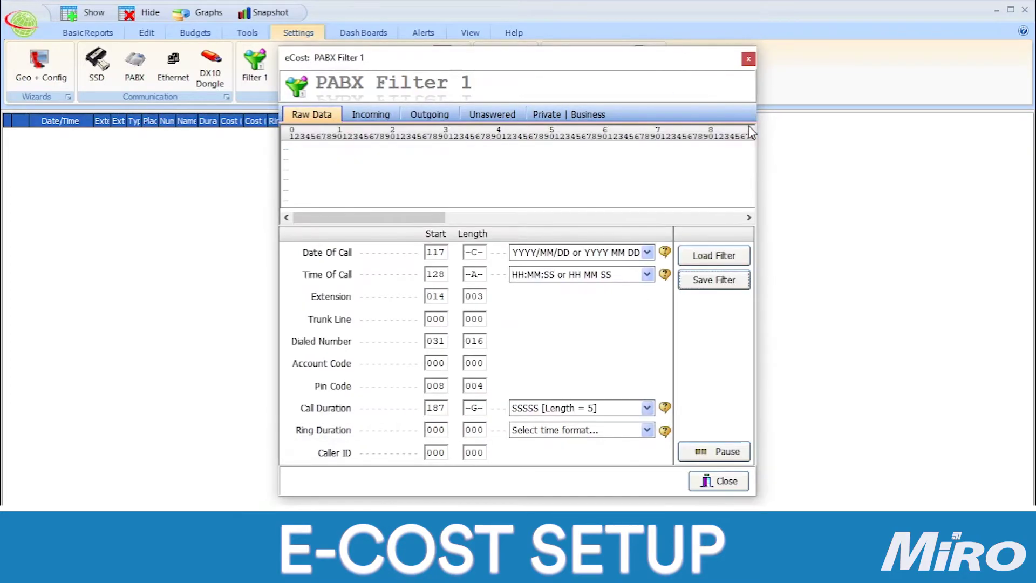
pyautogui.click(725, 482)
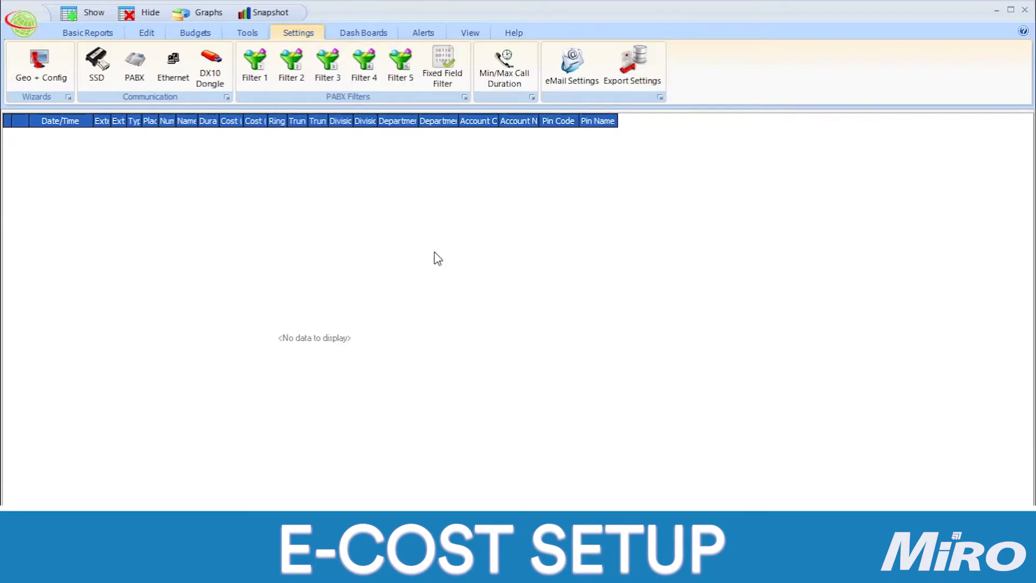
# Load and apply the Grandstream UCM 61xx|62xx|65xx (Filter 2) preset in PABX Filter 2, then close it
pyautogui.click(292, 64)
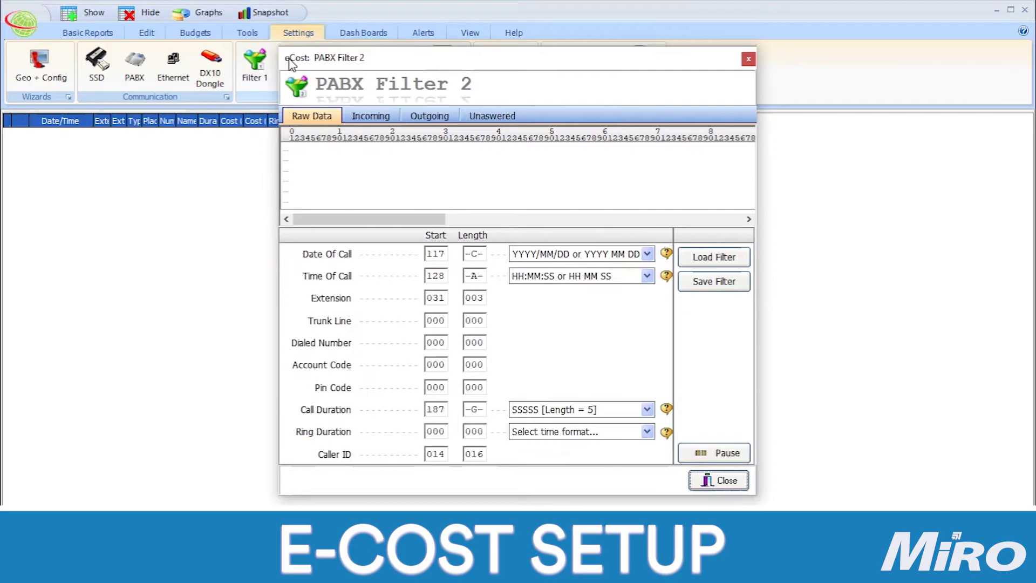
pyautogui.click(714, 260)
pyautogui.click(661, 218)
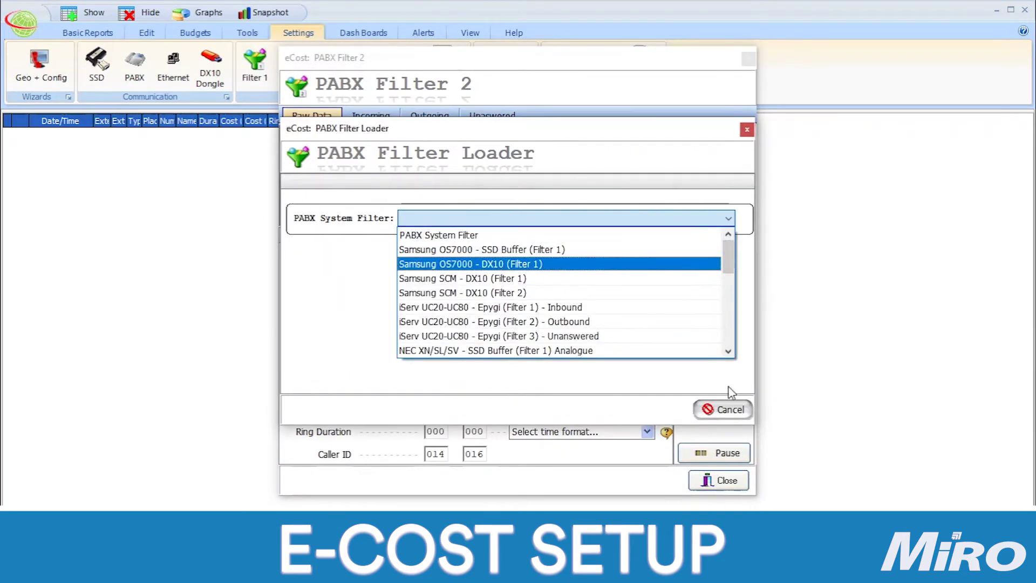
pyautogui.scroll(-5, 730, 357)
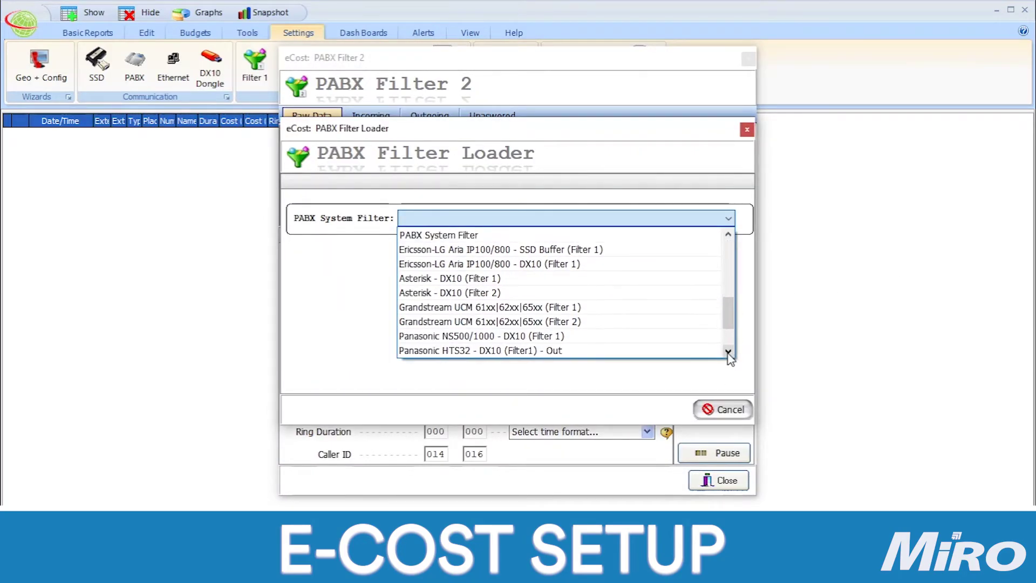
pyautogui.click(442, 321)
pyautogui.click(653, 409)
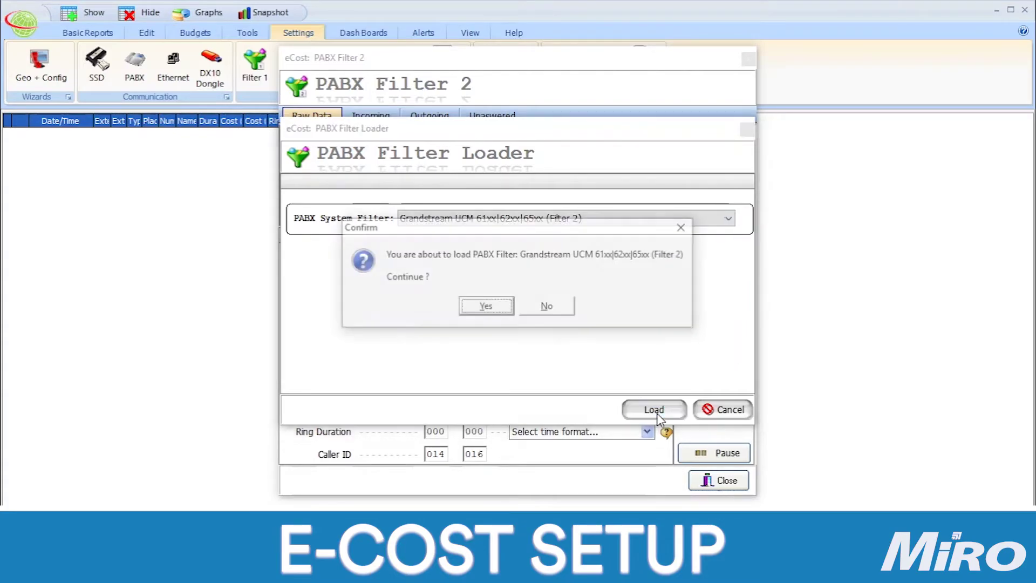
pyautogui.click(475, 307)
pyautogui.click(650, 480)
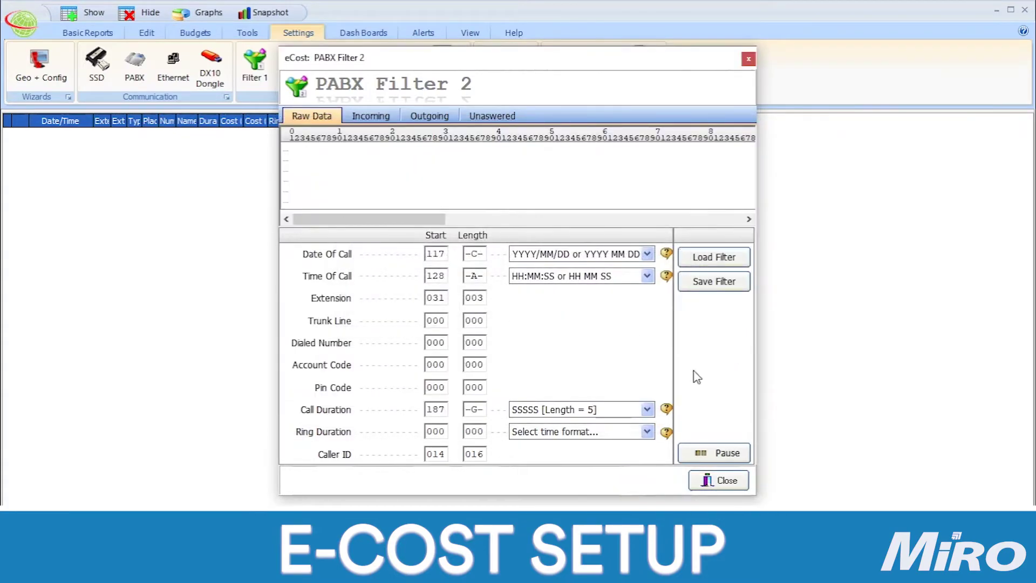
pyautogui.click(715, 285)
pyautogui.click(748, 131)
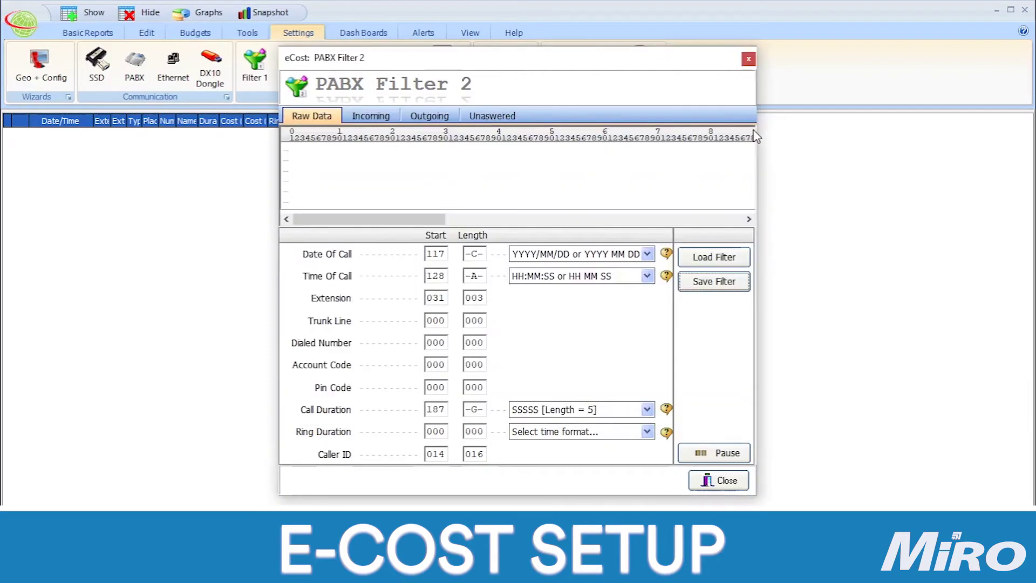
pyautogui.click(718, 479)
# Apply the Grandstream UCM 61xx | 62xx | 65xx - API option to the enabled Fixed Field Filter
pyautogui.click(439, 68)
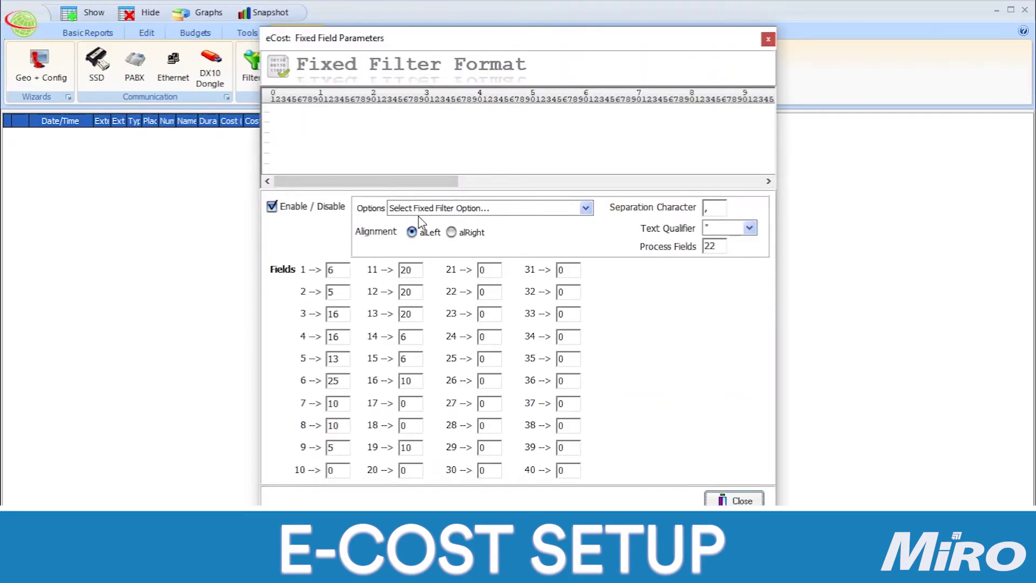
pyautogui.click(271, 208)
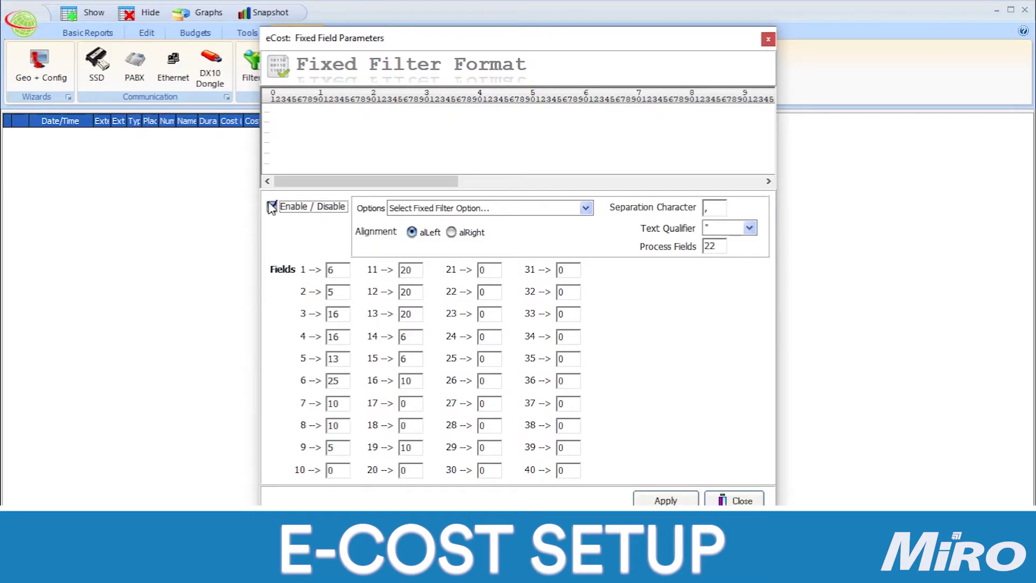
pyautogui.click(272, 207)
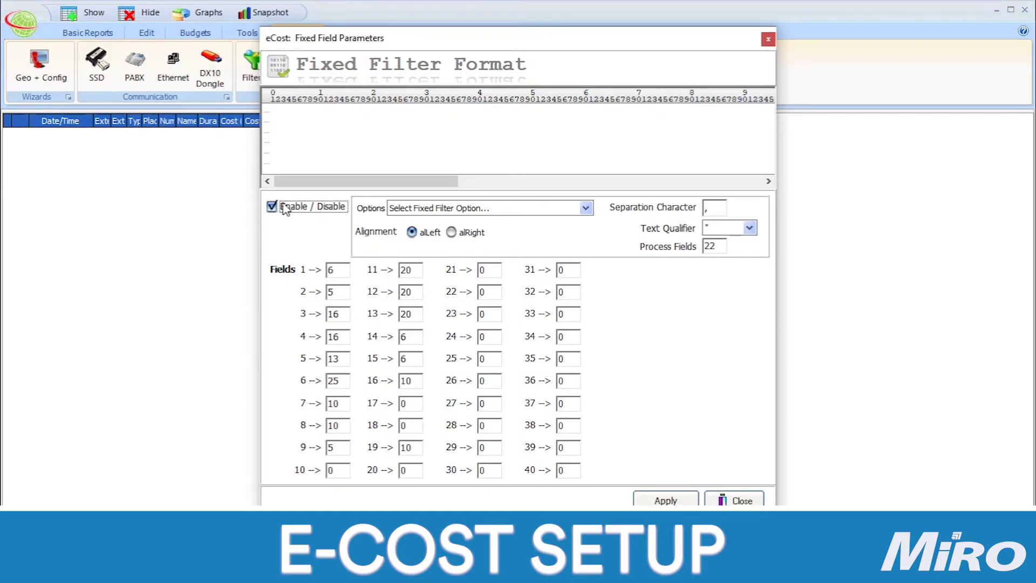
pyautogui.click(586, 208)
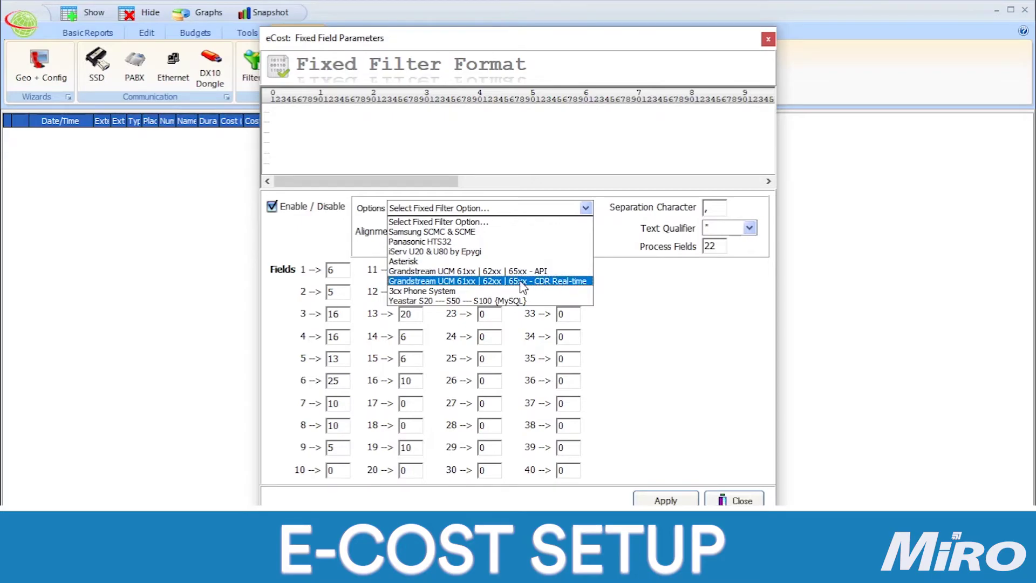
pyautogui.click(545, 271)
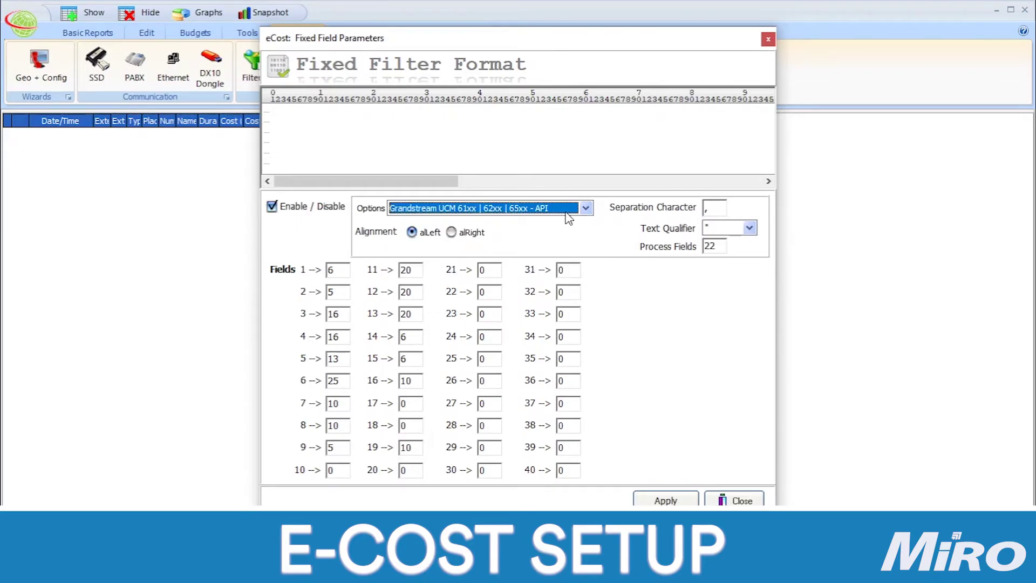
pyautogui.click(666, 500)
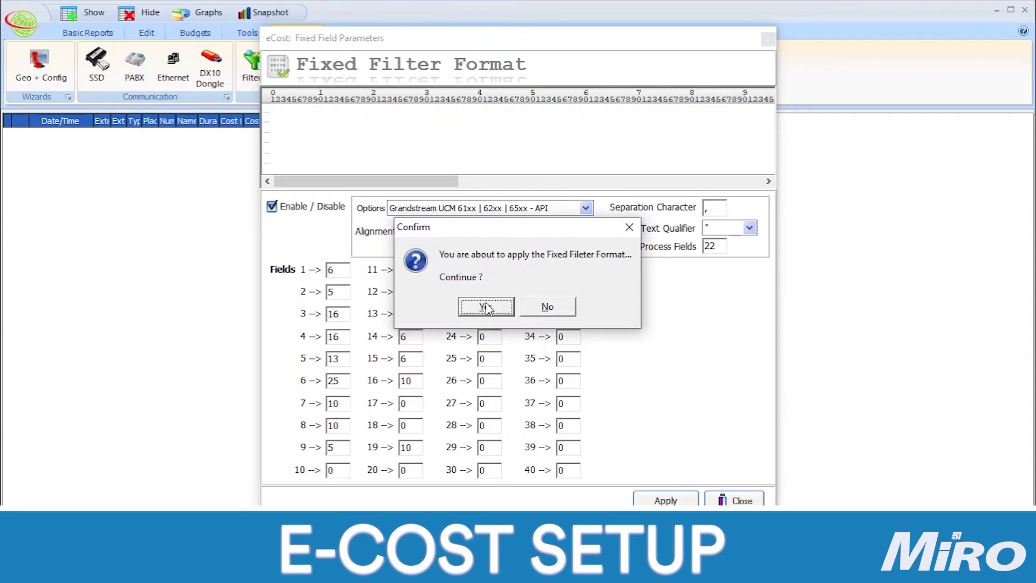
pyautogui.click(486, 307)
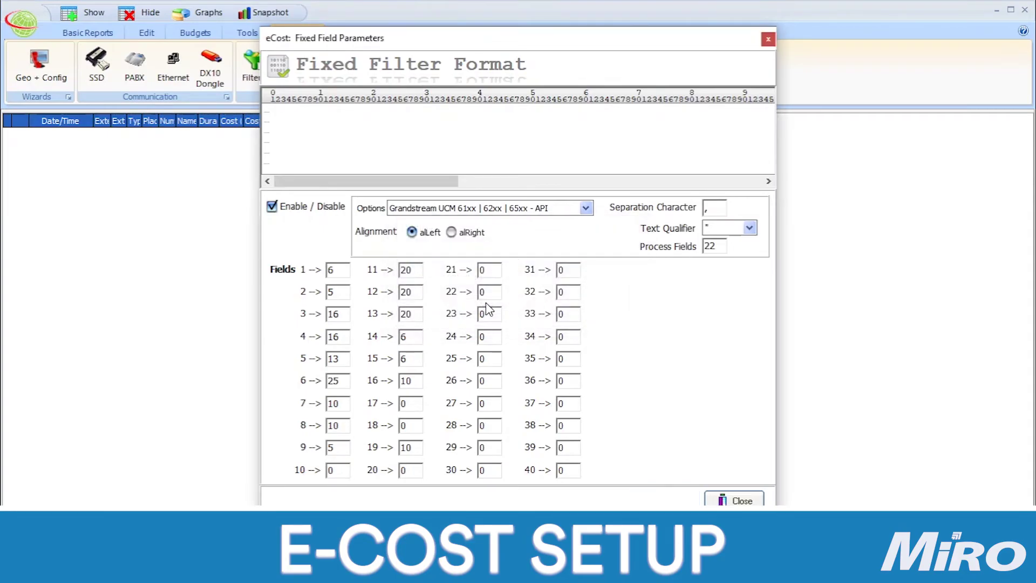
pyautogui.click(742, 500)
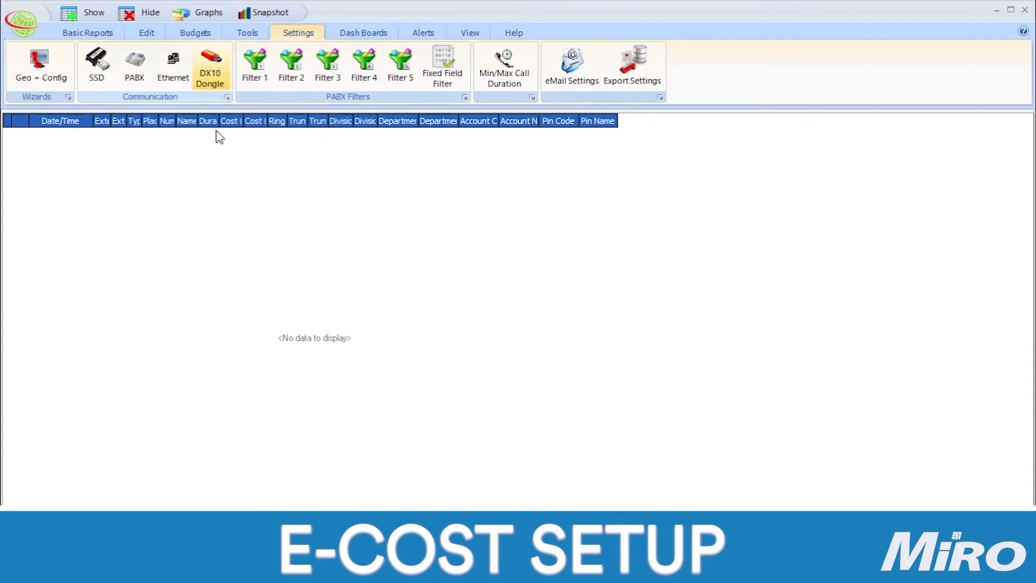
# Open the DX10 Dongle's HTTP Protocol tab and set the DateTime Sync to 2019-10-01, hour 04
pyautogui.click(210, 69)
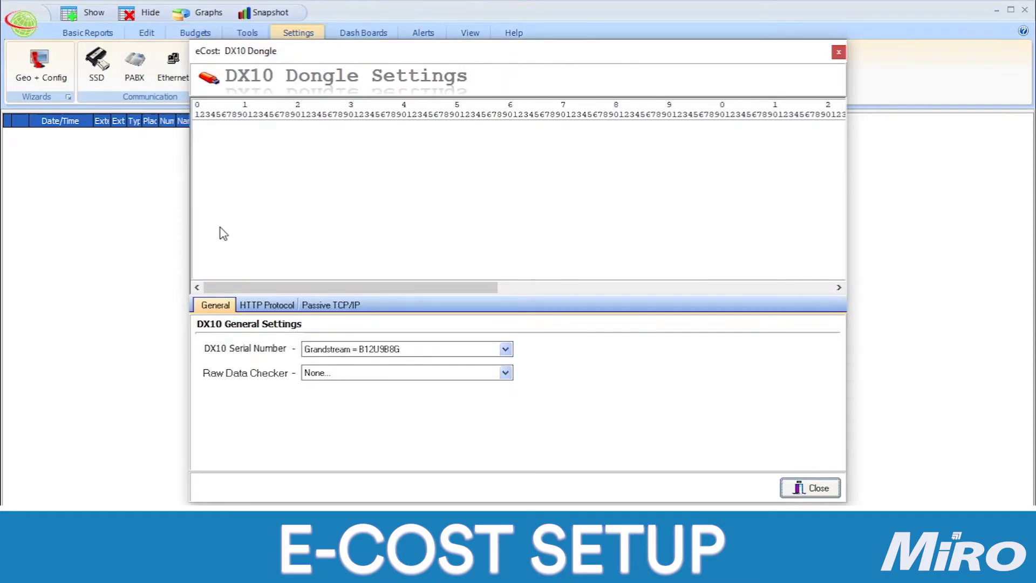
pyautogui.click(271, 306)
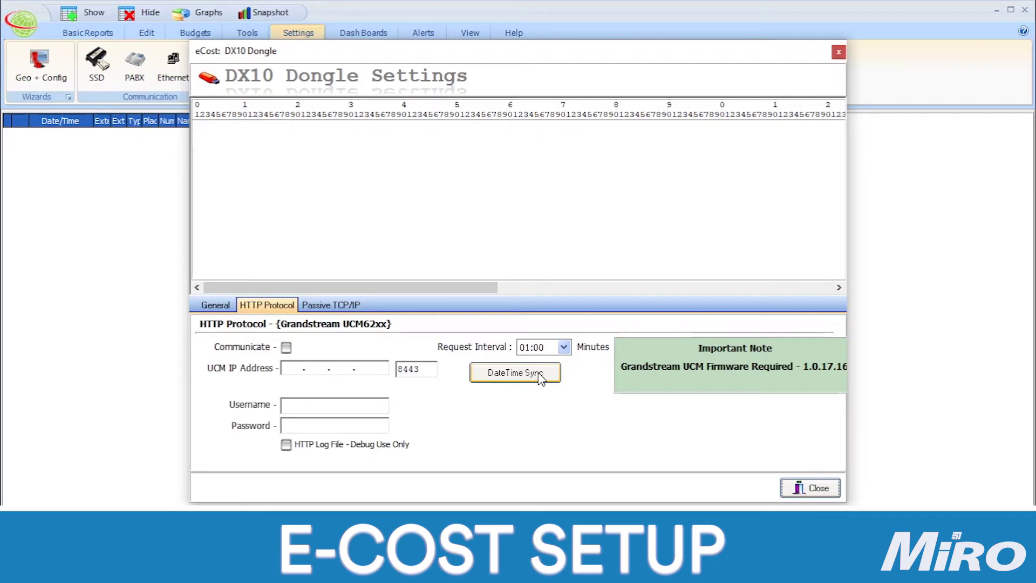
pyautogui.click(540, 376)
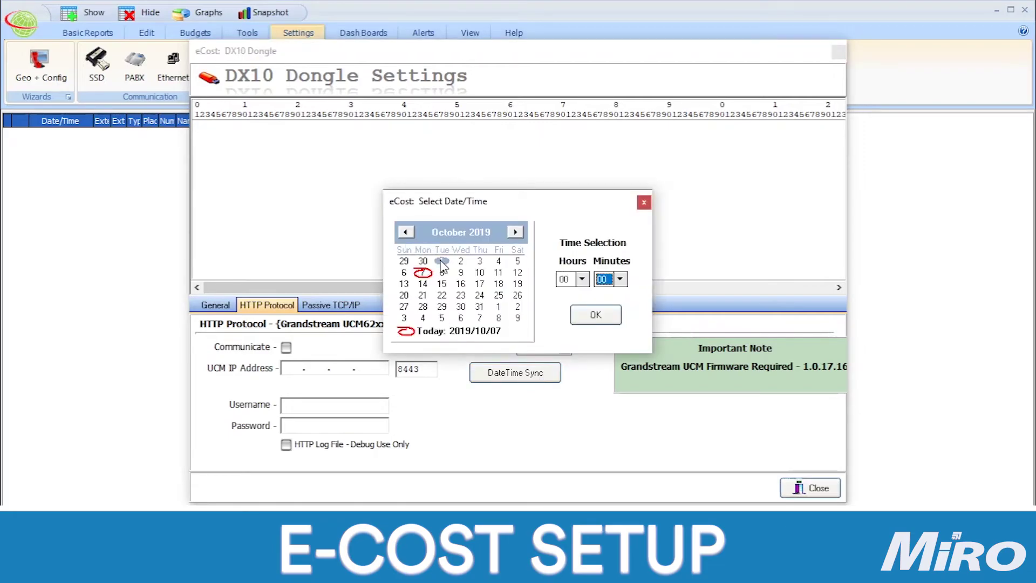
pyautogui.click(581, 279)
pyautogui.click(564, 332)
pyautogui.click(620, 279)
pyautogui.click(602, 293)
pyautogui.click(593, 315)
pyautogui.click(295, 369)
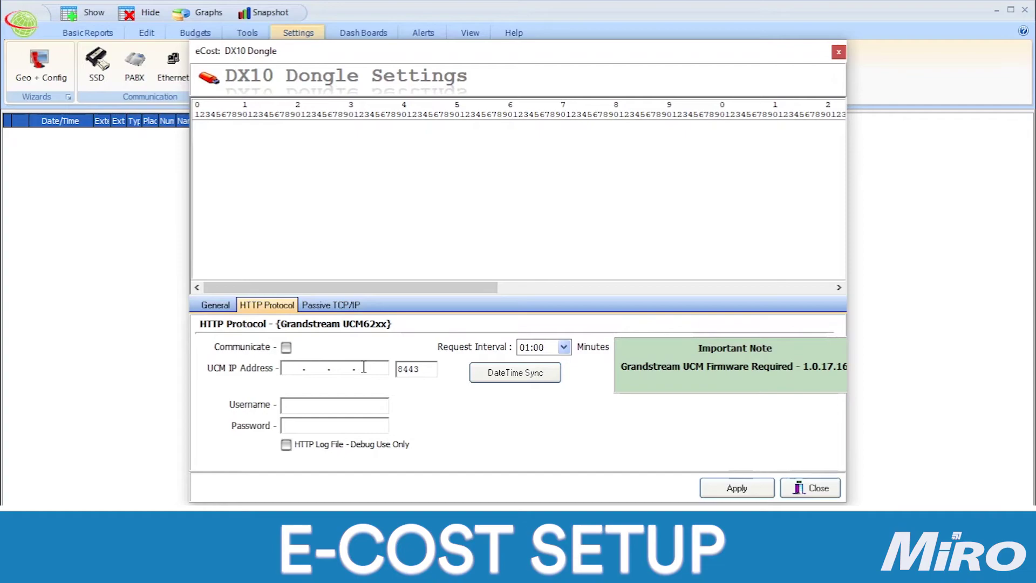
# Enter UCM IP 192.168.199.155 and the API account's username and password
pyautogui.write('192 . 16')
pyautogui.write('8 . 199 . 155')
pyautogui.write('cdrapi')
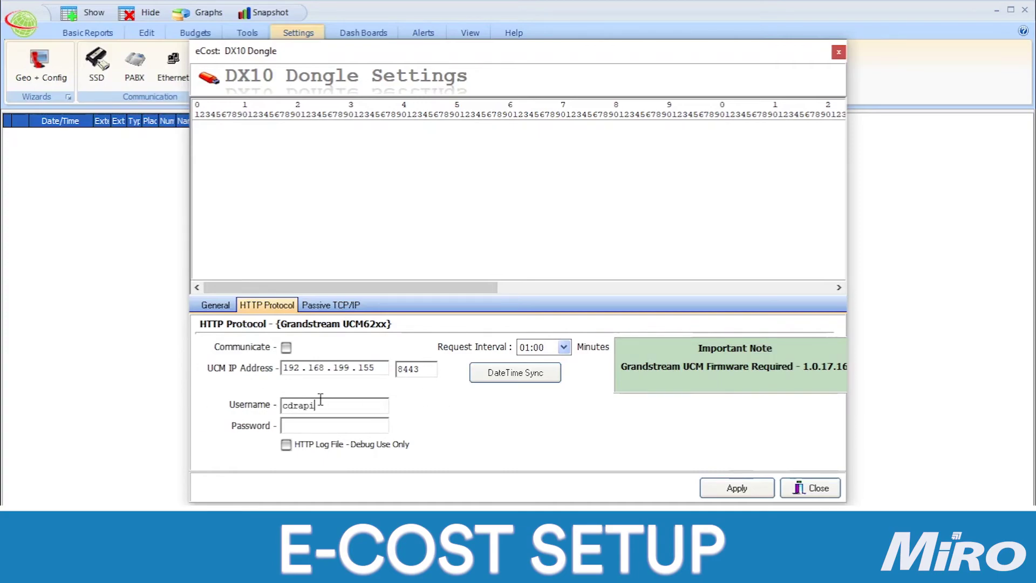
pyautogui.click(307, 428)
pyautogui.write('cdrapi123')
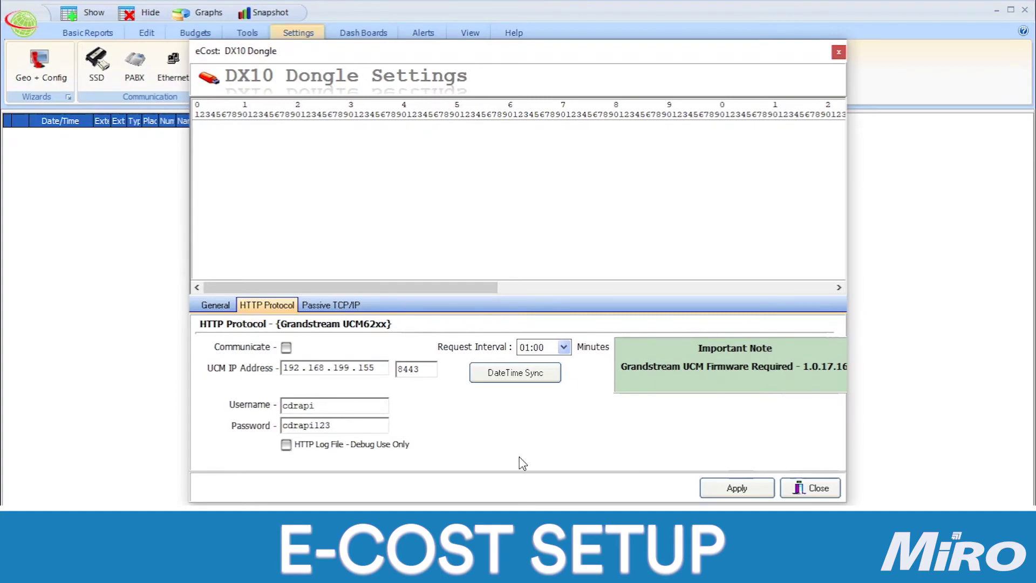
# Enable Communicate with a 01:00 request interval and apply the HTTP settings
pyautogui.click(287, 348)
pyautogui.click(540, 347)
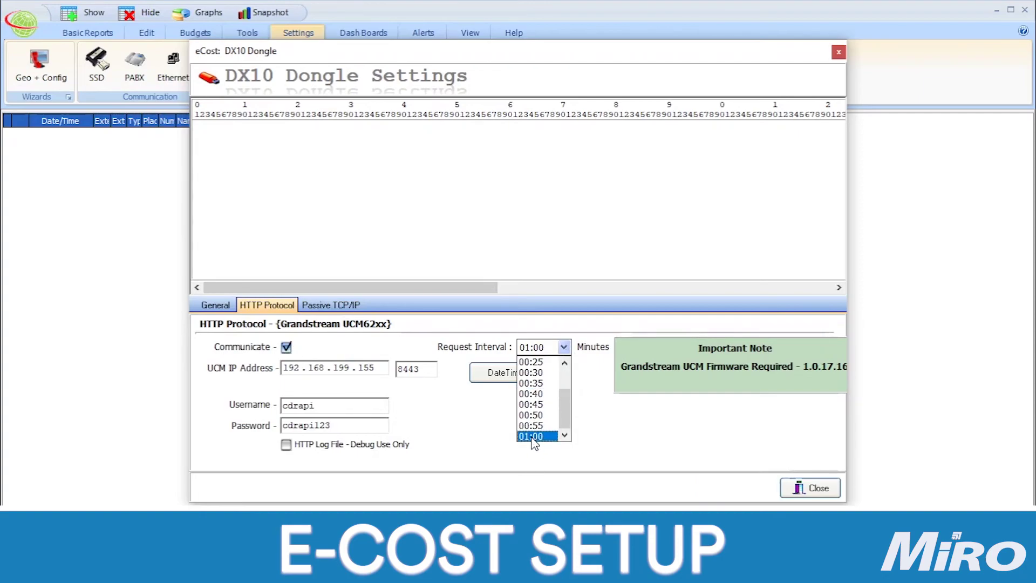
pyautogui.click(531, 436)
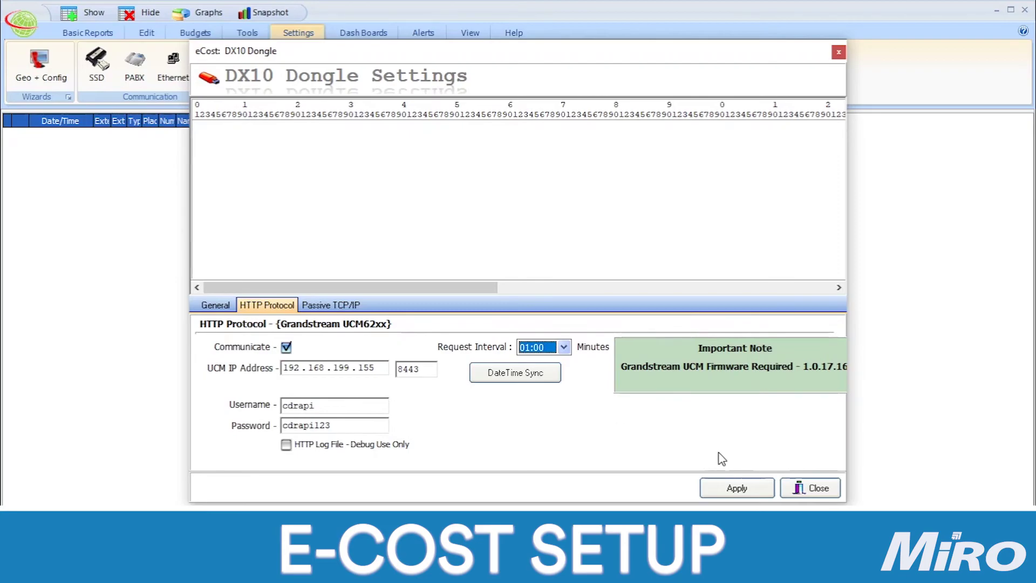
pyautogui.click(736, 488)
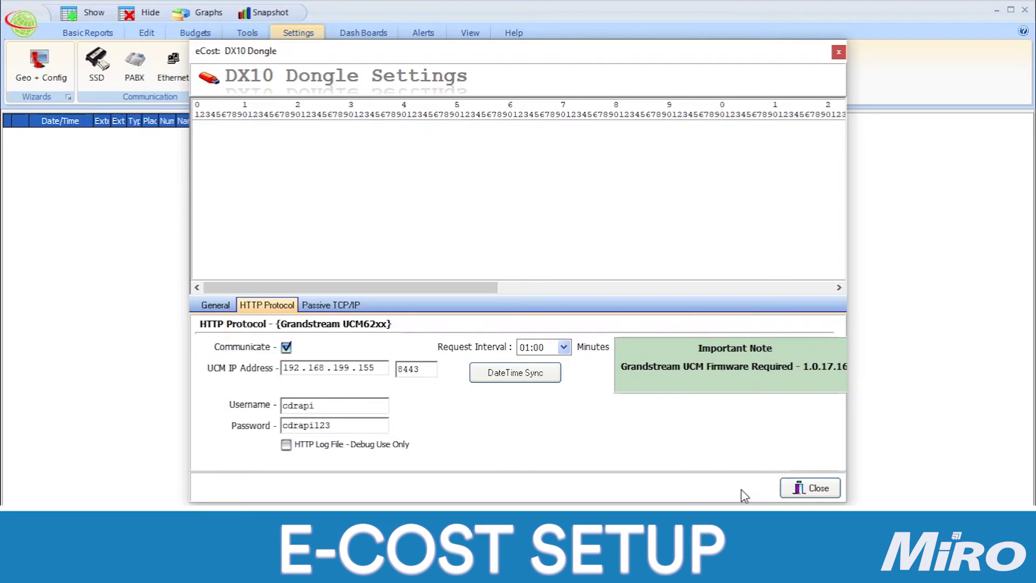
# Close the DX10 Dongle settings and open Debug View to watch the UCM communication
pyautogui.click(823, 491)
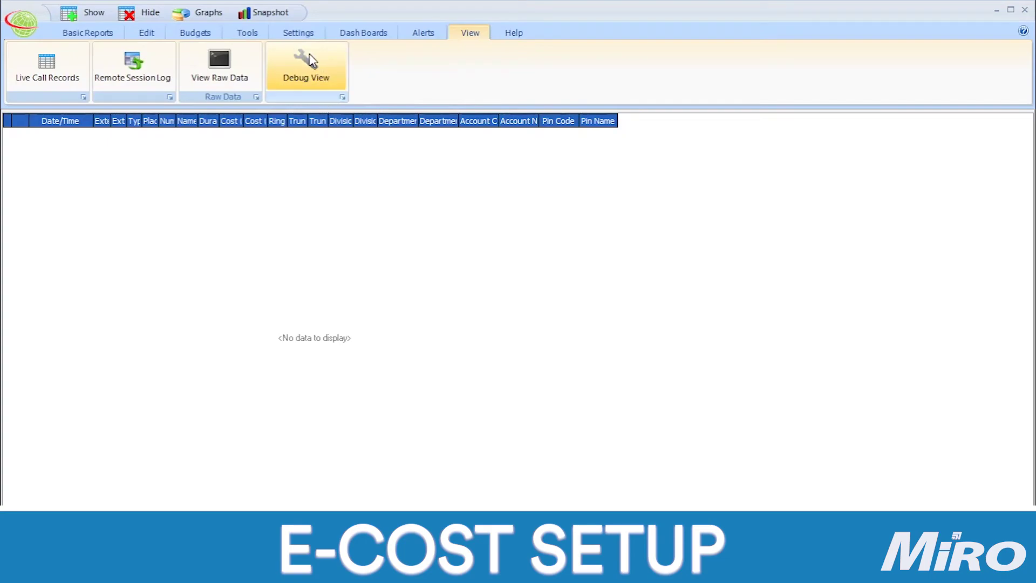
pyautogui.click(311, 60)
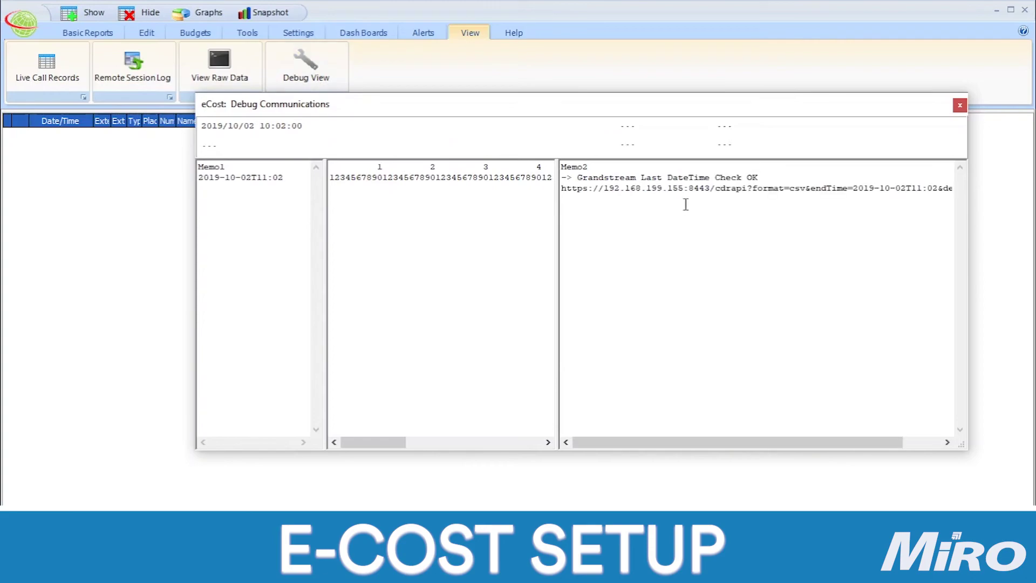